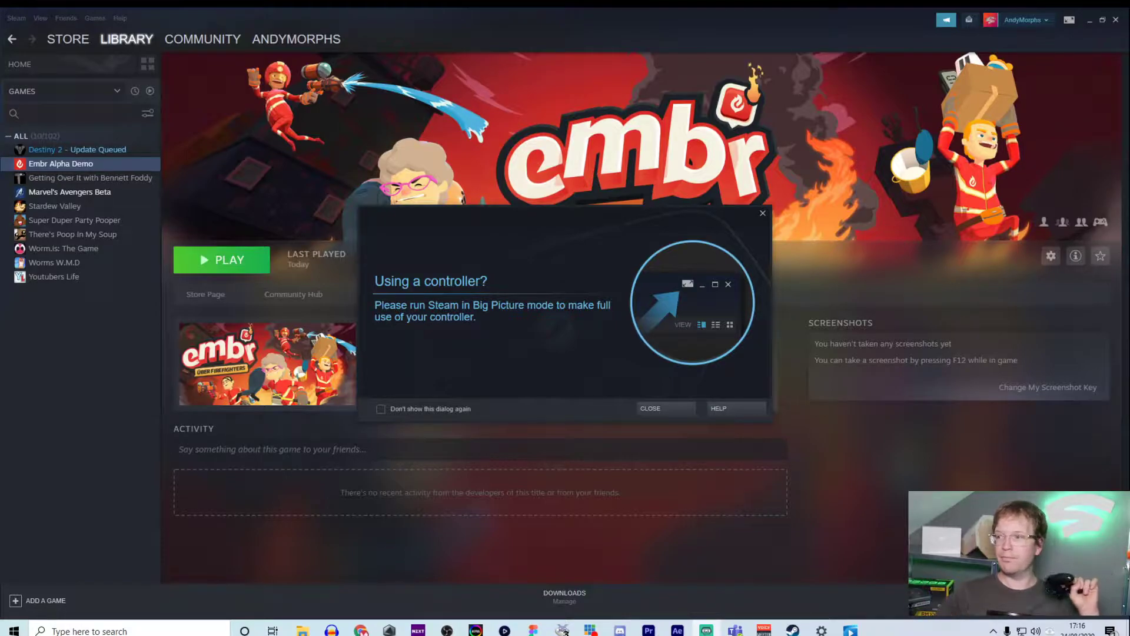
Step: Dismiss the Big Picture suggestion and open Big Picture's Controller Settings page
left_click(656, 409)
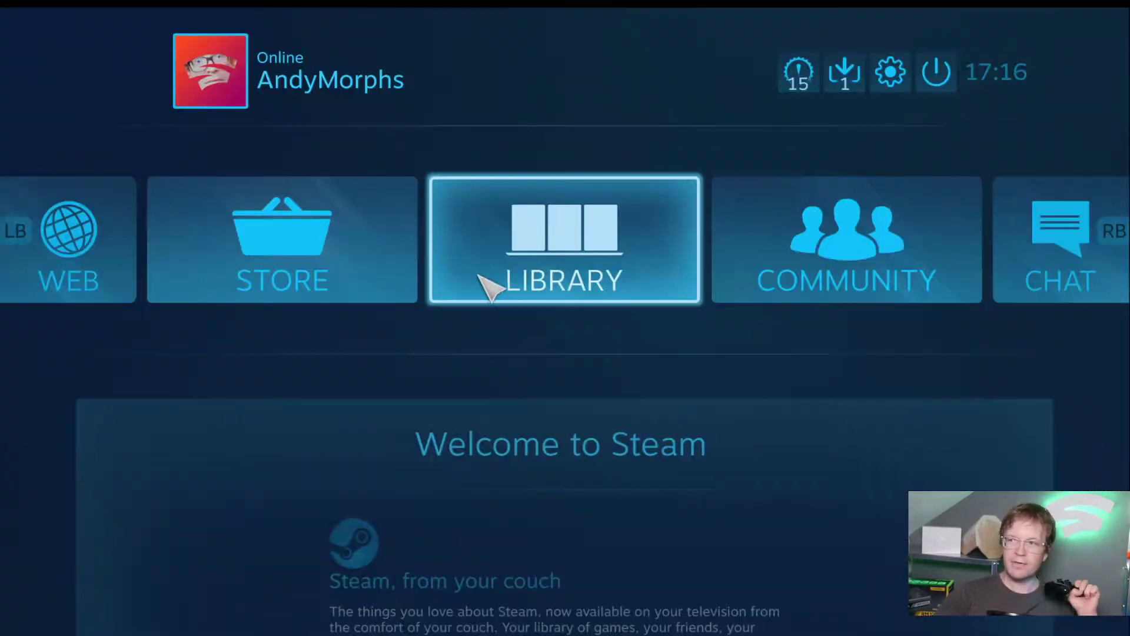
left_click(889, 74)
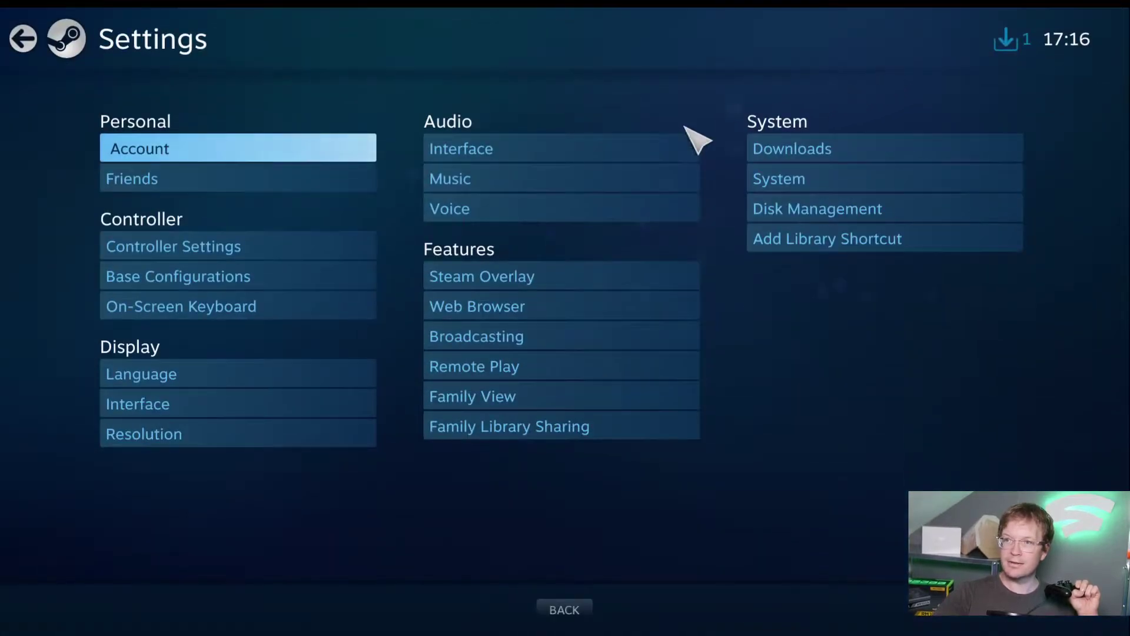
left_click(265, 247)
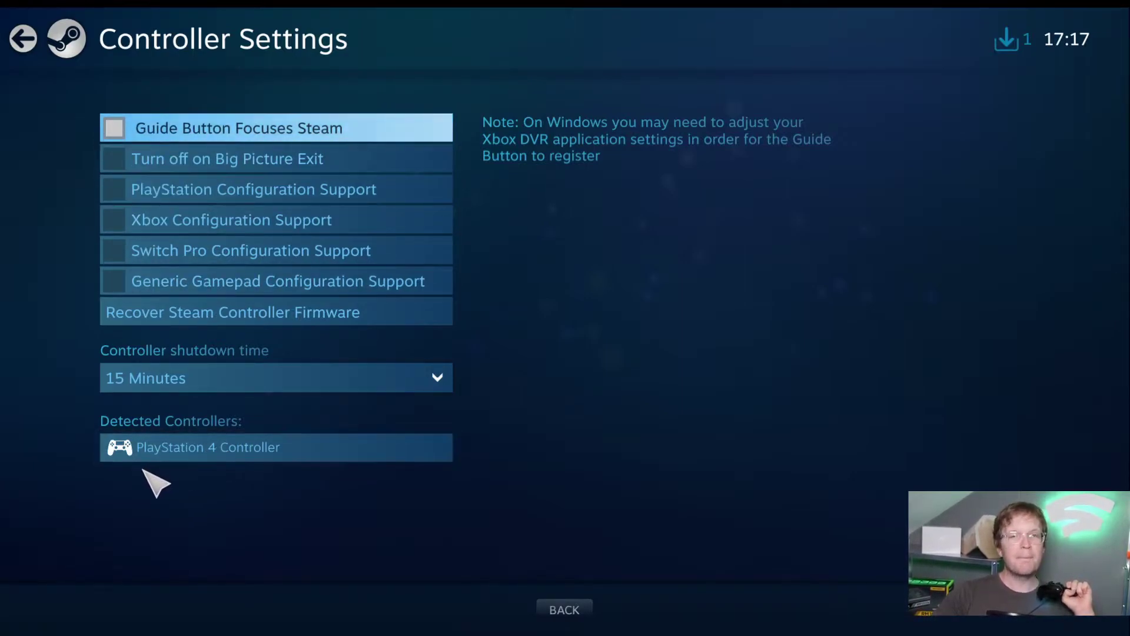
Step: Enable guide-button focus, controller shutdown on exit, and PlayStation, Xbox, Switch Pro and Generic Gamepad support
left_click(114, 129)
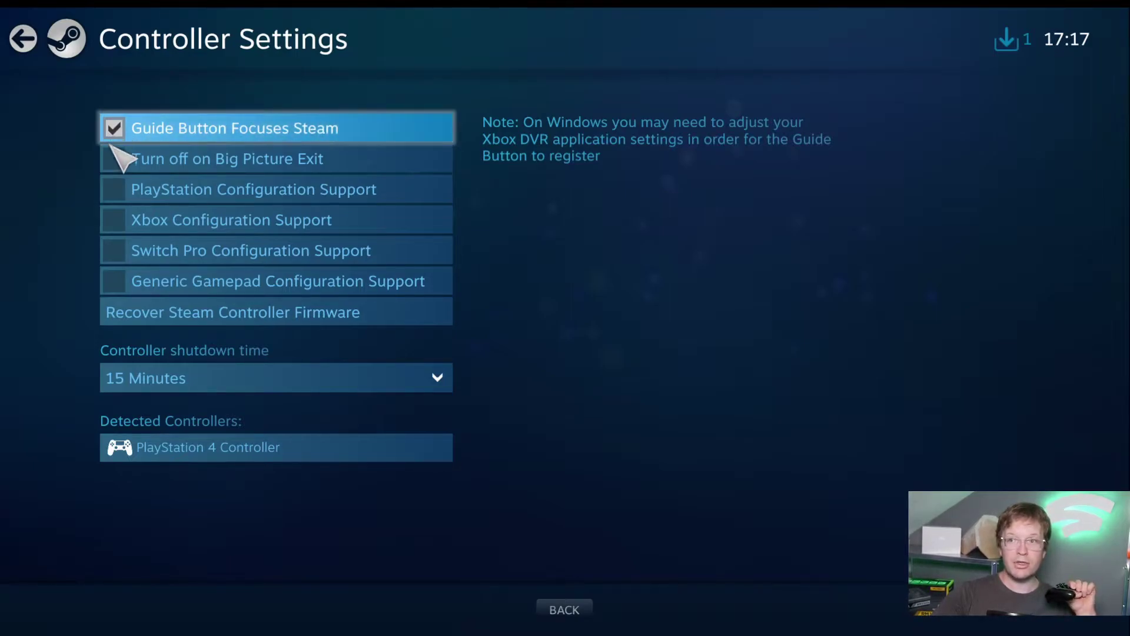
left_click(115, 158)
left_click(116, 188)
left_click(114, 219)
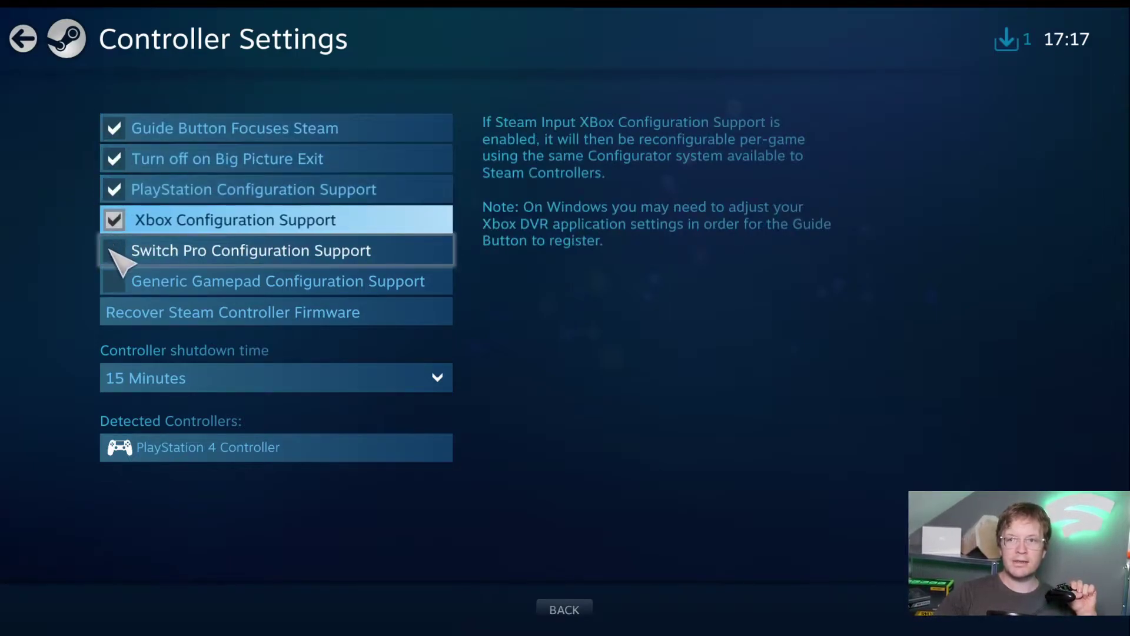
left_click(115, 250)
left_click(114, 304)
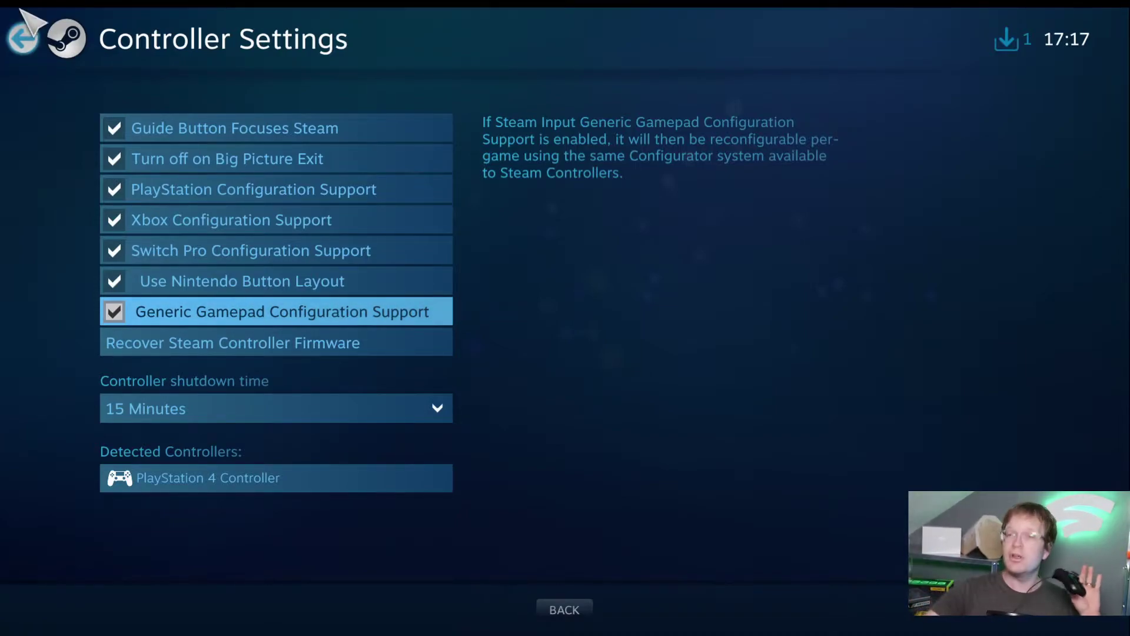
Step: Go back to the main settings list, then search Windows for 'sett' to bring up Settings
left_click(23, 39)
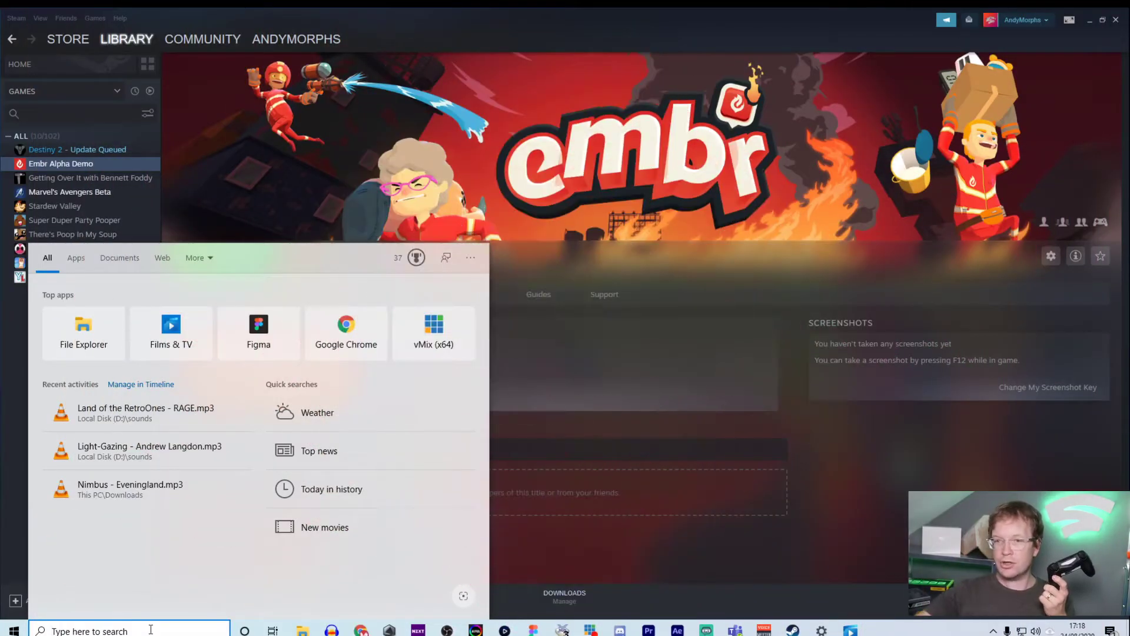
type("s")
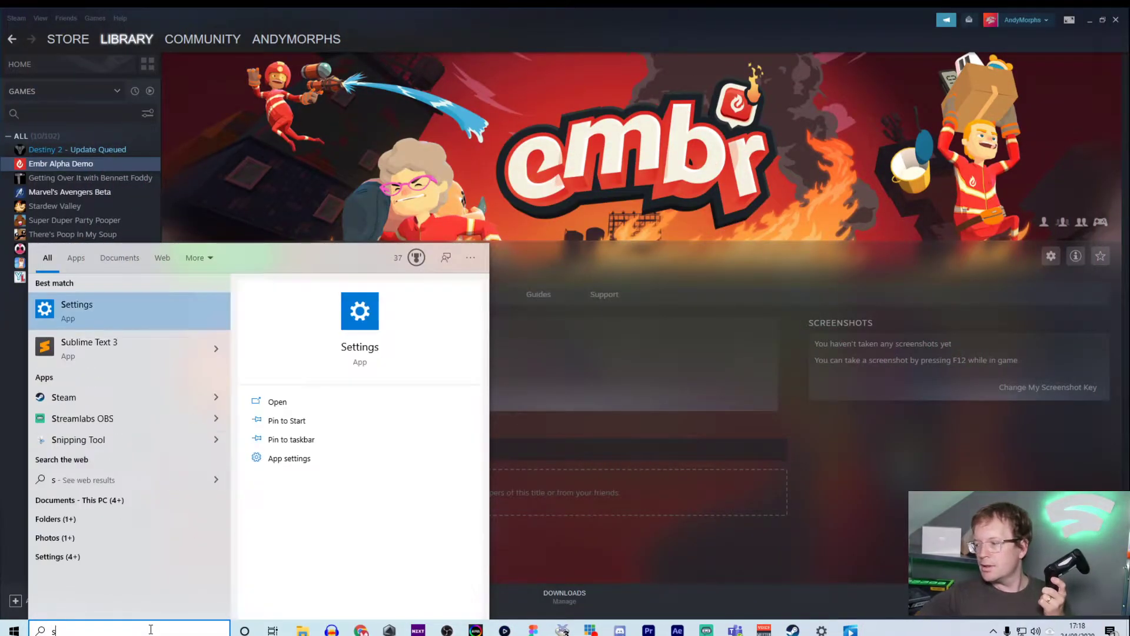
type("ett")
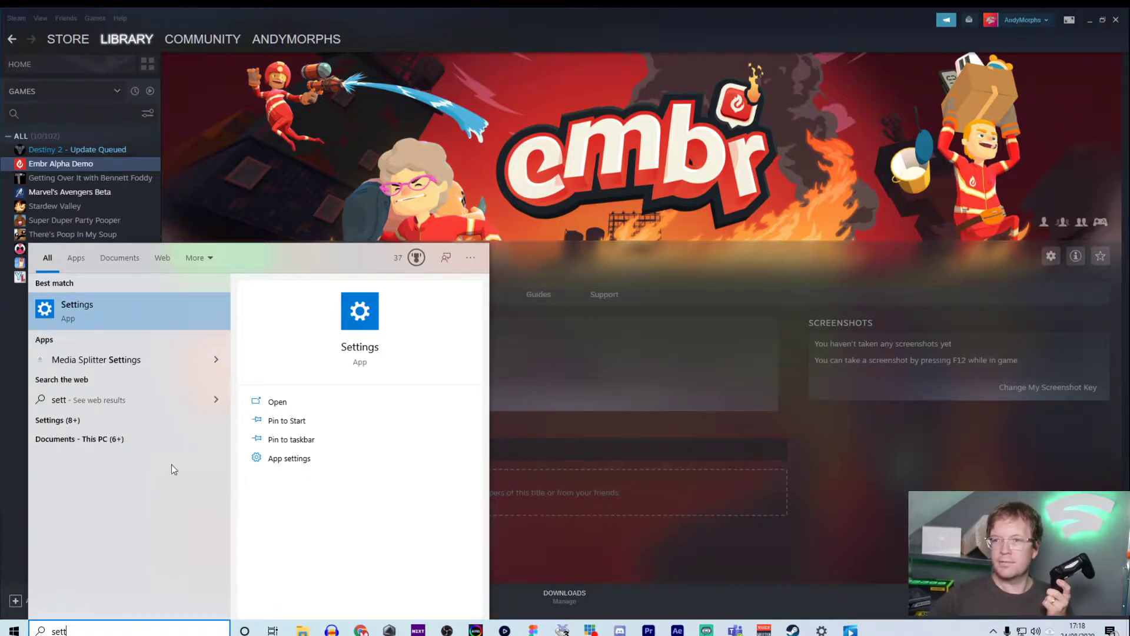
Step: Pair the Wireless Controller via Bluetooth & other devices > Add device > Bluetooth in Windows Settings
left_click(115, 318)
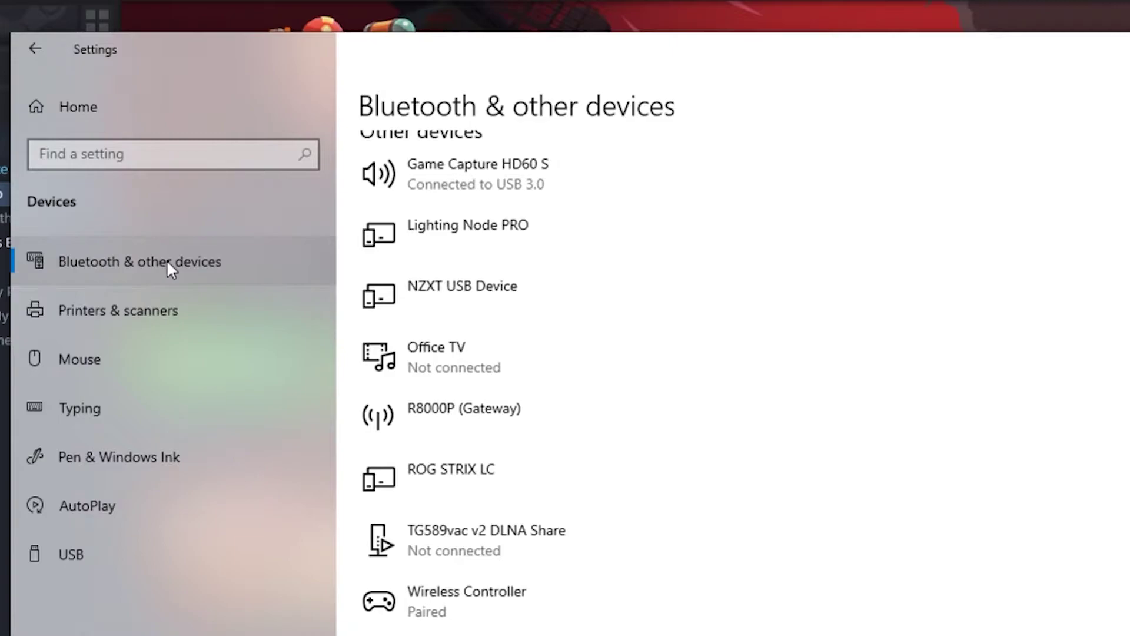
left_click(174, 259)
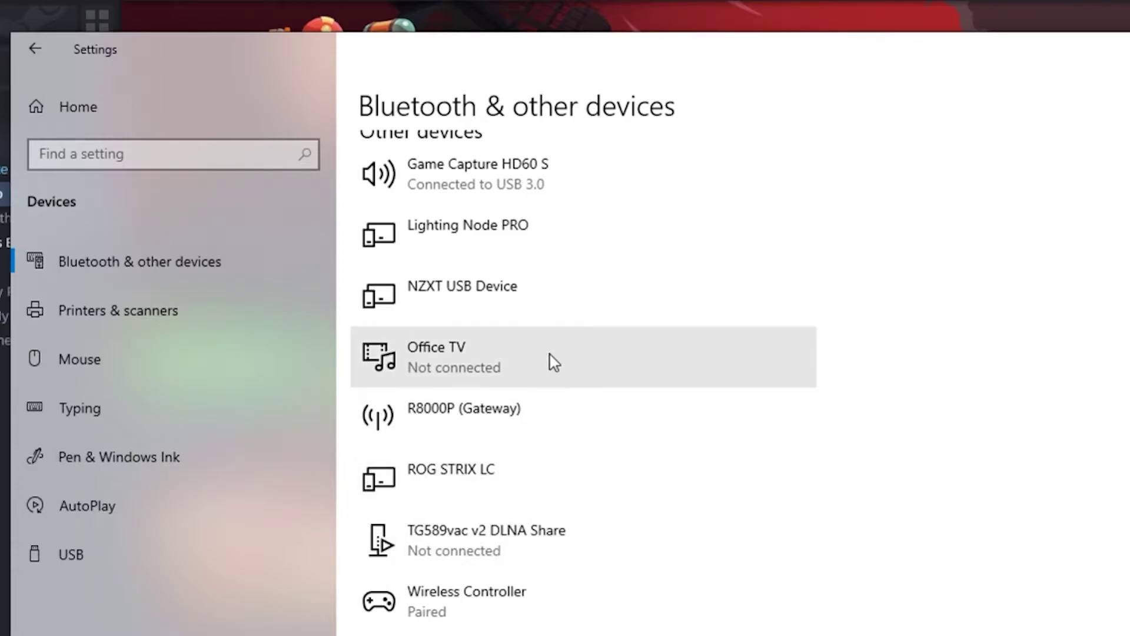
scroll(553, 362, "up", 15)
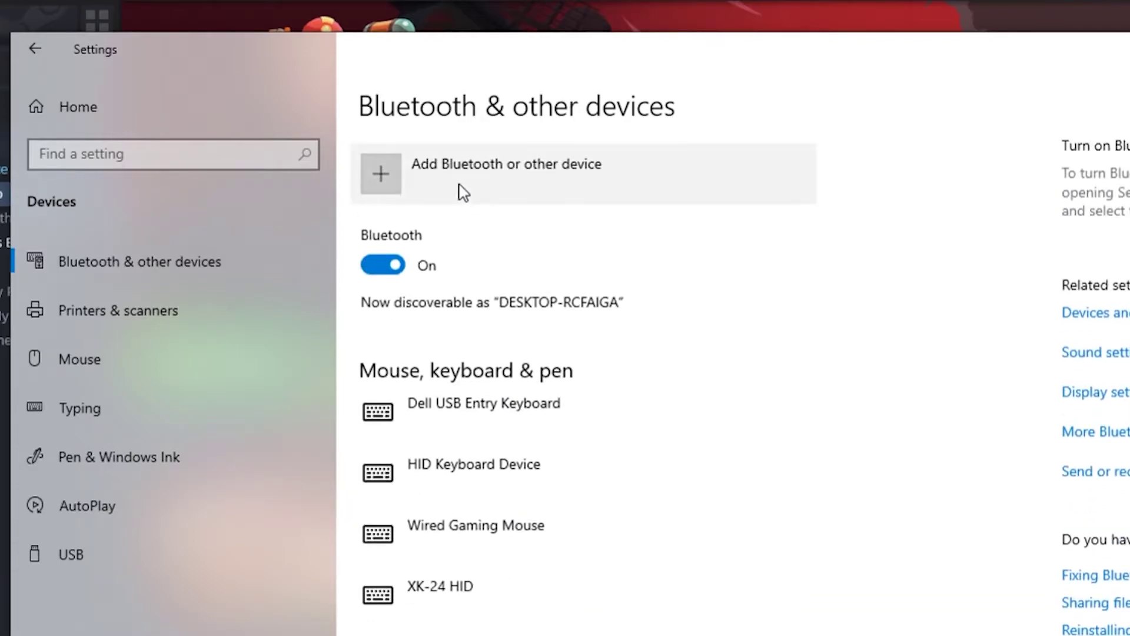
left_click(436, 126)
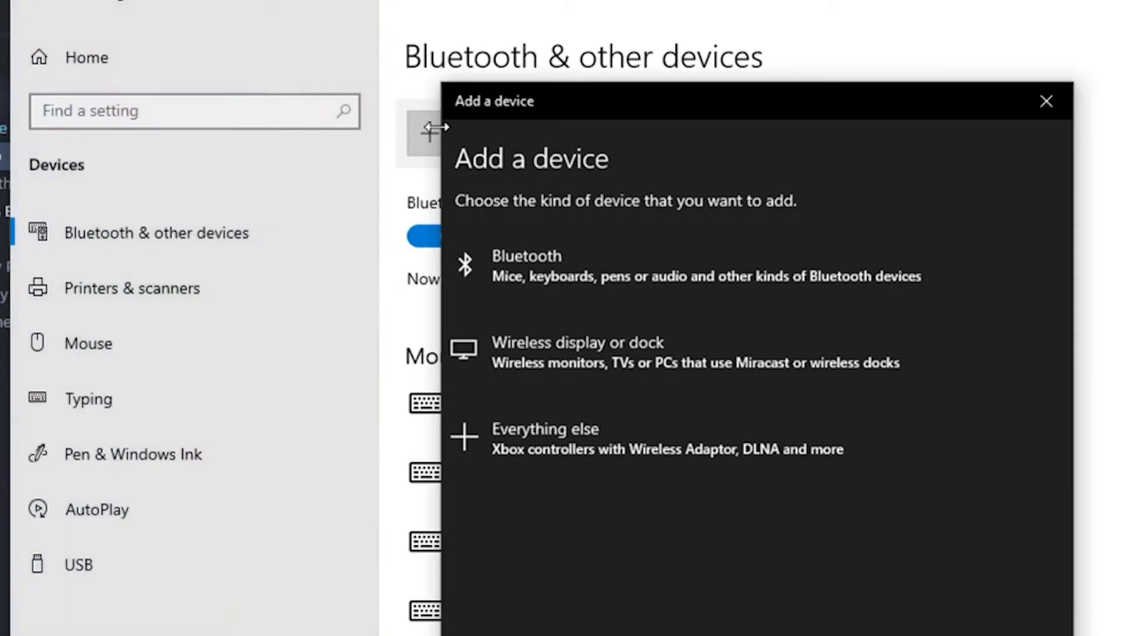
left_click(610, 269)
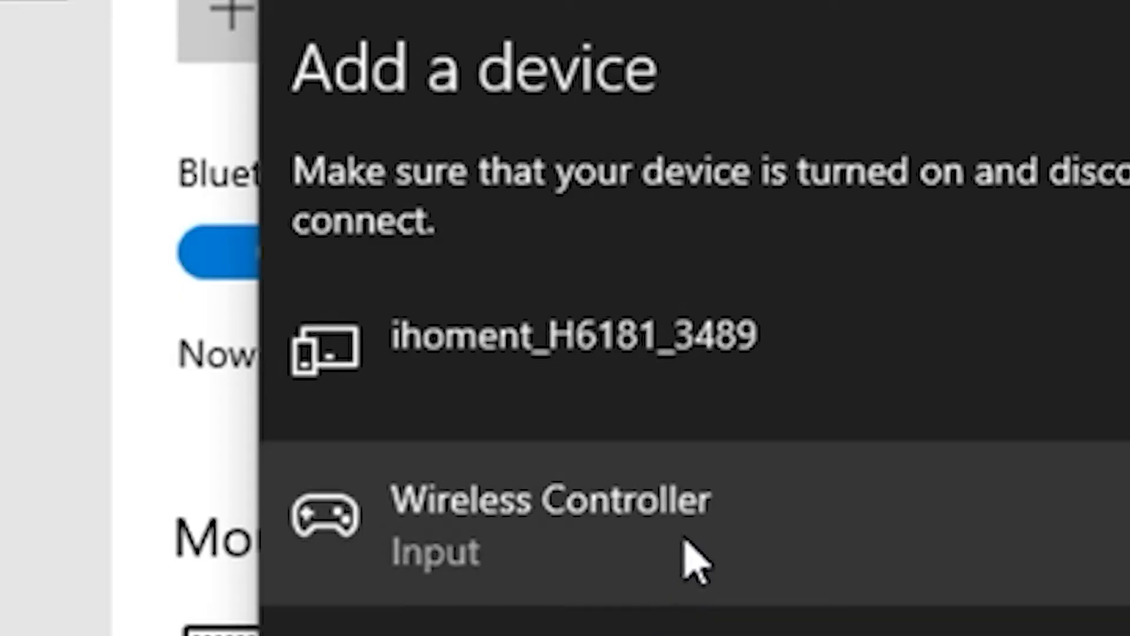
left_click(621, 361)
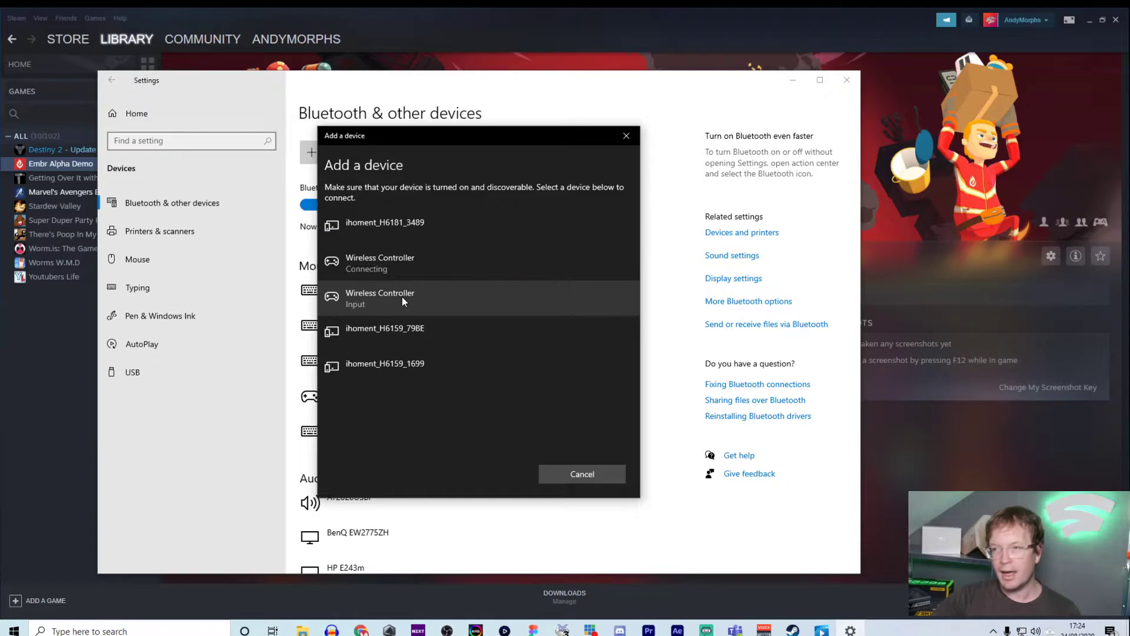
left_click(580, 474)
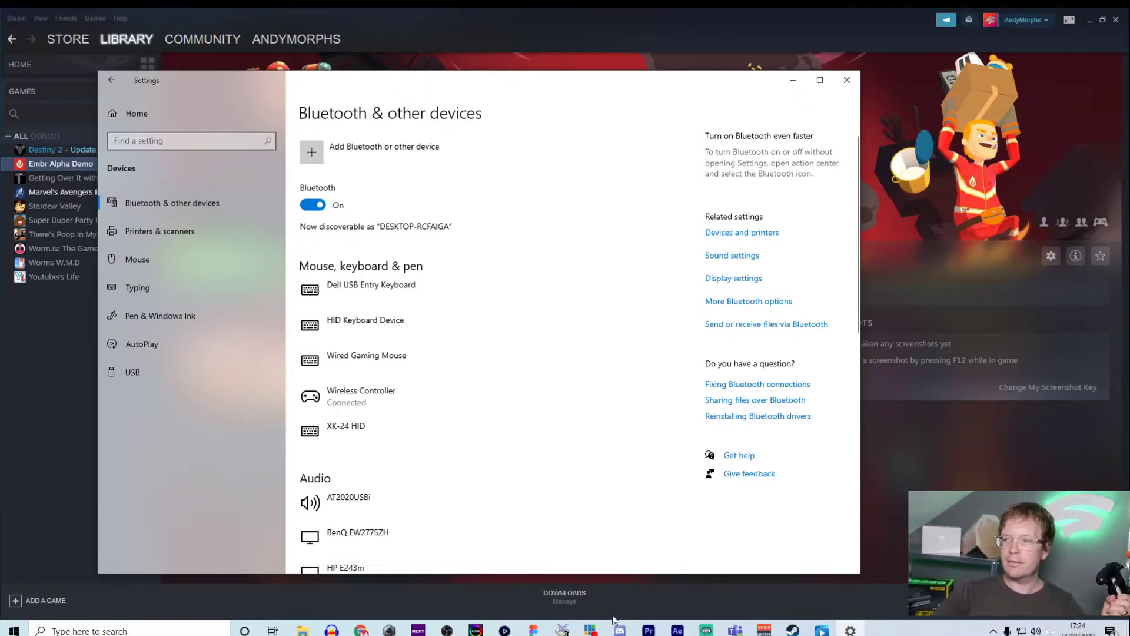
Step: Close Windows Settings, D-pad through Store tiles (DCS, Among Us, Crusader Kings III, SMITE), then return home
key("alt+F4")
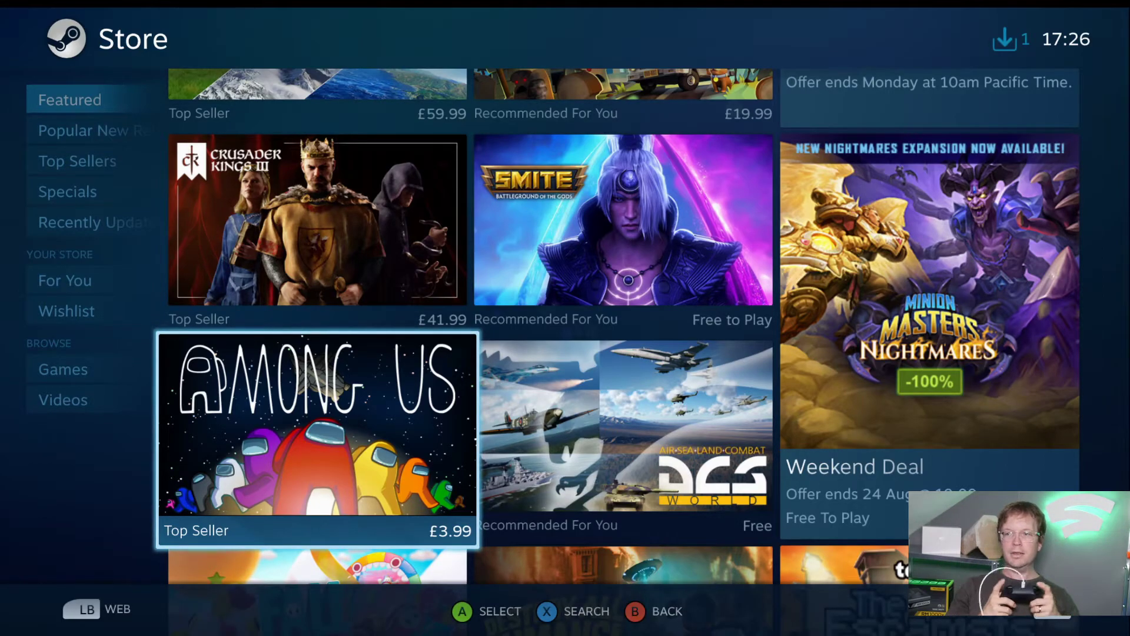
key("Right")
key("Left")
key("Up")
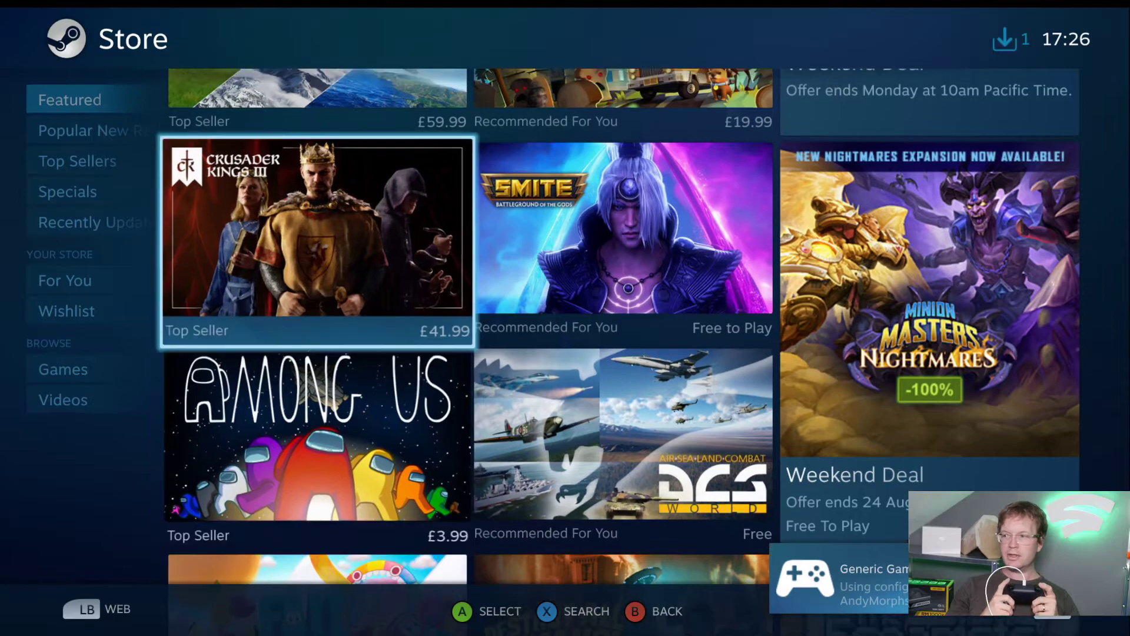
key("Right")
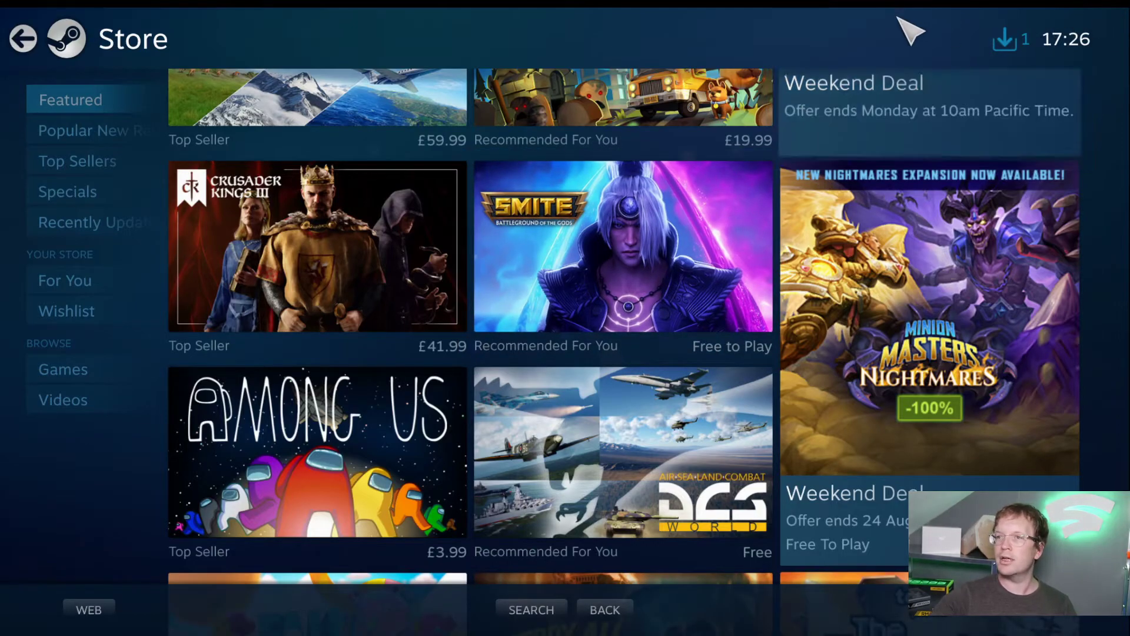
left_click(23, 37)
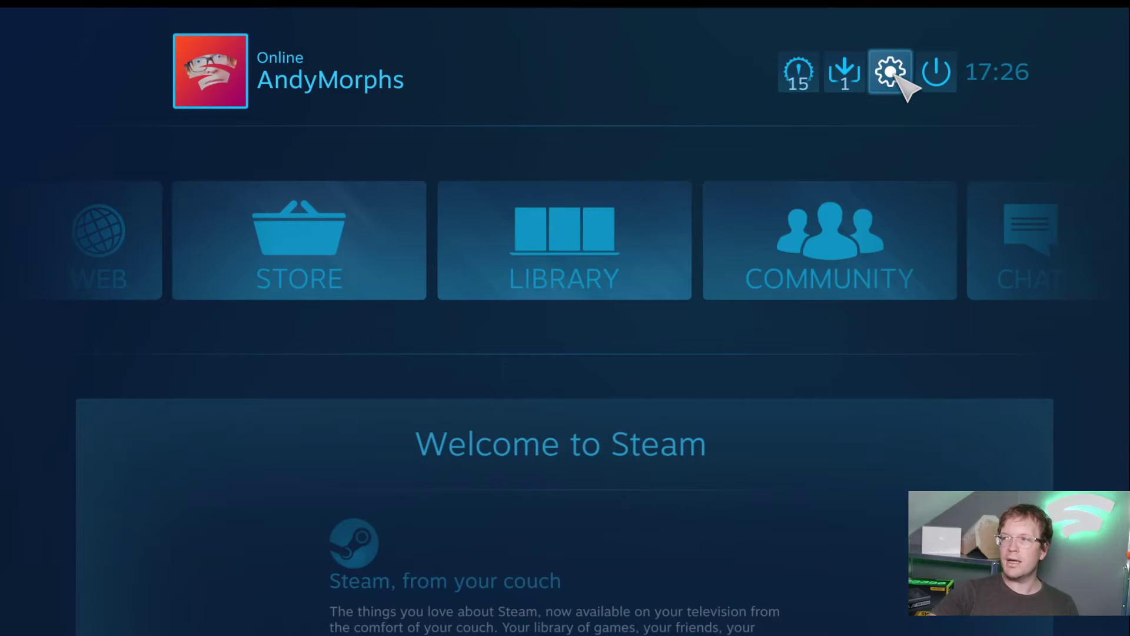
left_click(889, 72)
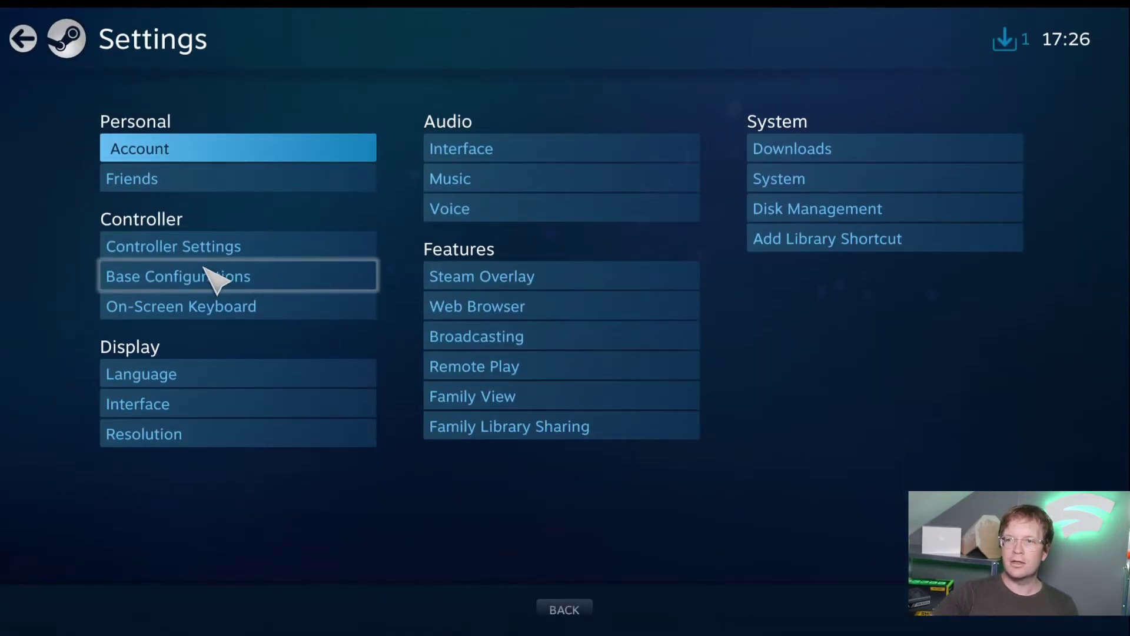
left_click(219, 247)
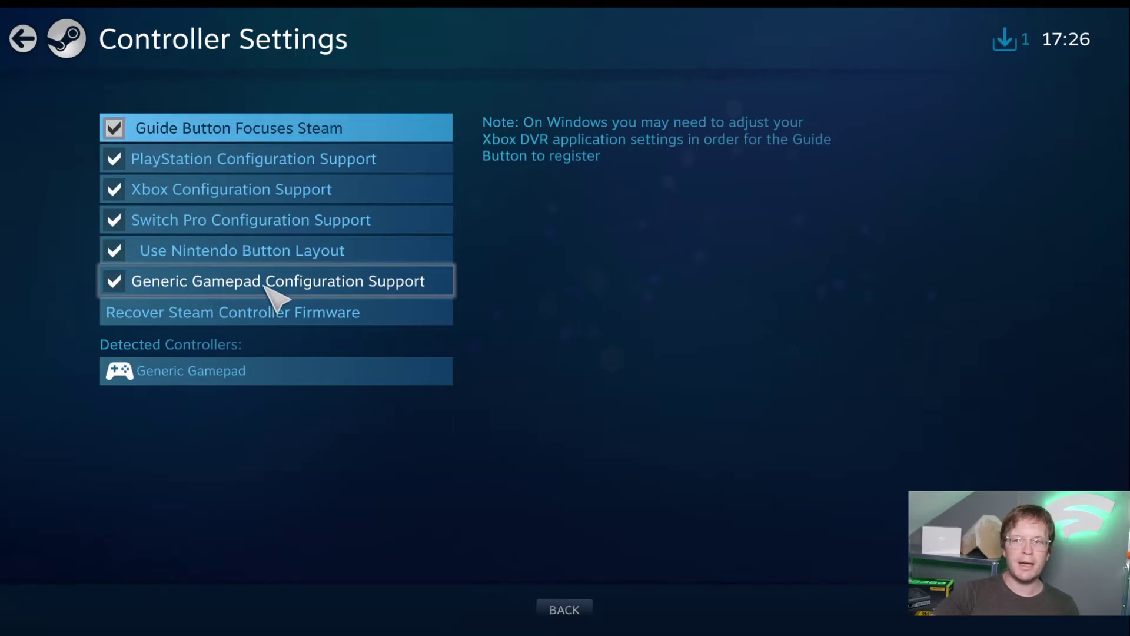
left_click(565, 608)
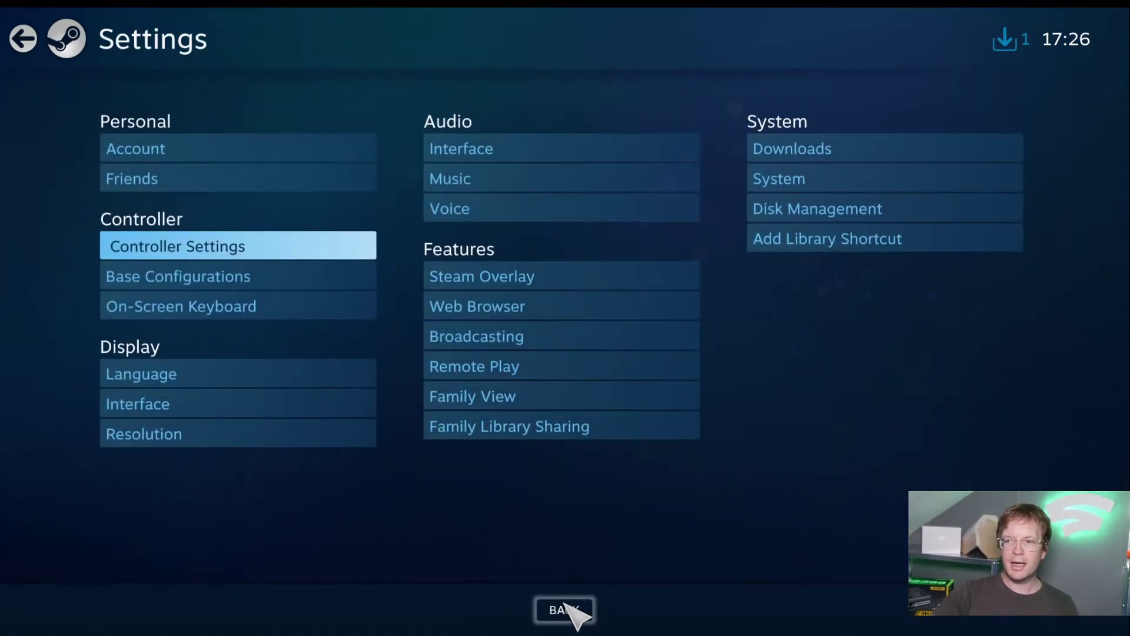
left_click(565, 608)
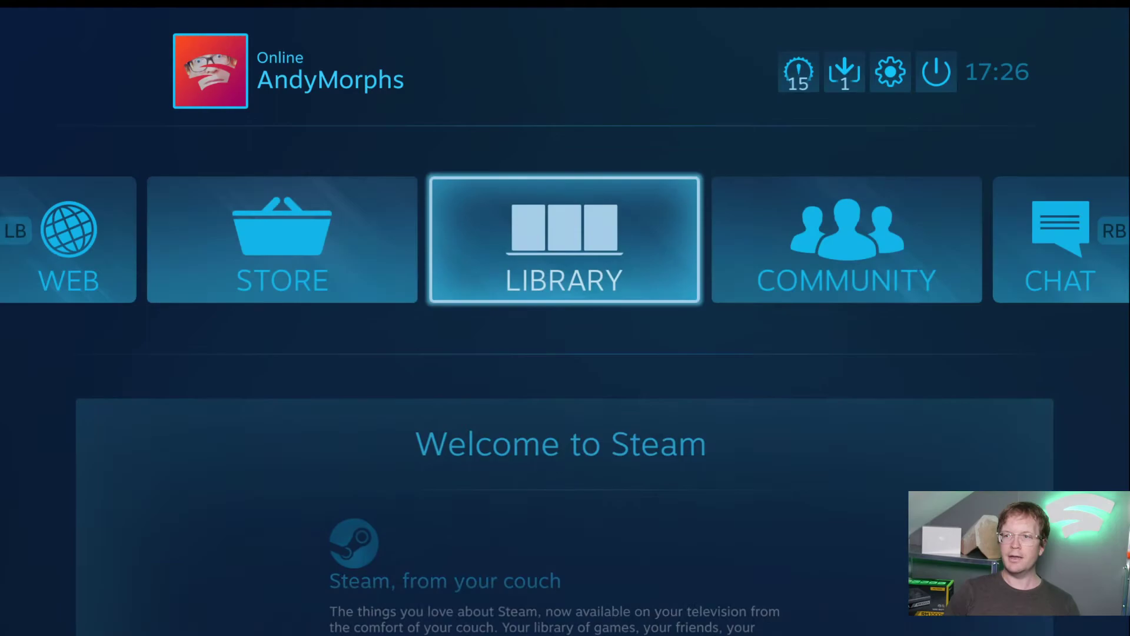
Step: Move focus back and forth between the Store and Library tiles with the D-pad
key("Left")
key("Right")
key("Right")
key("Left")
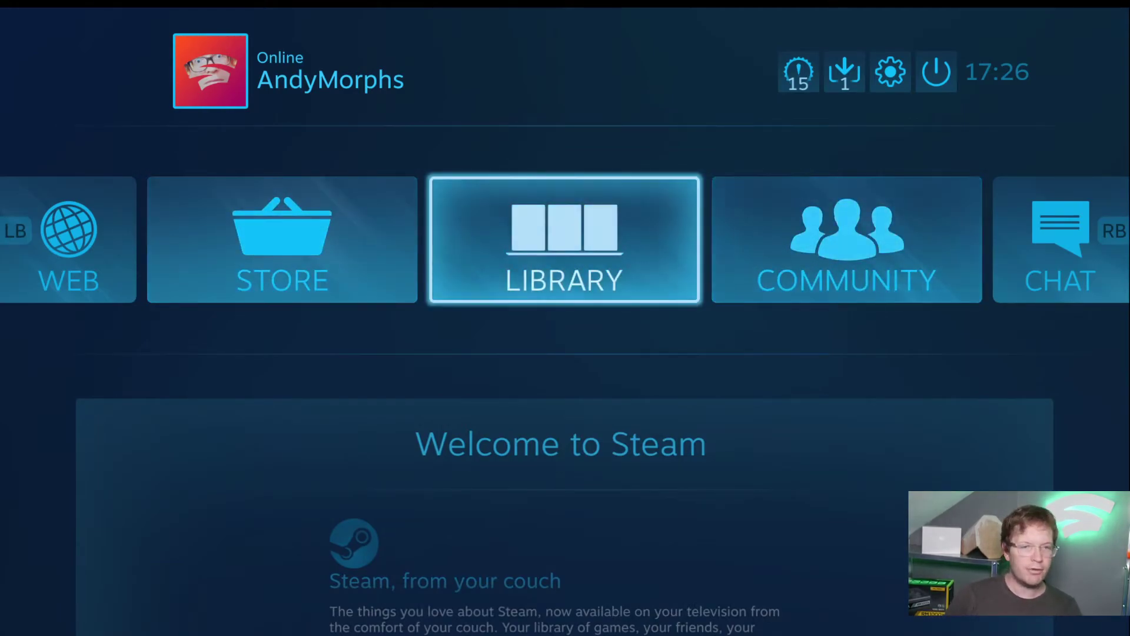
key("Left")
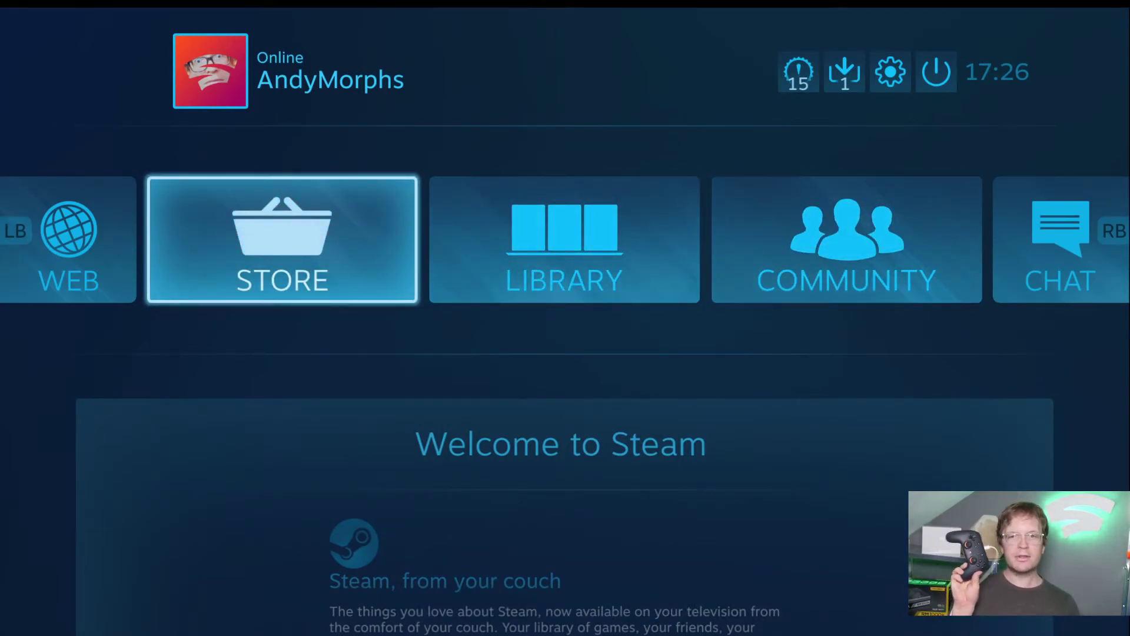